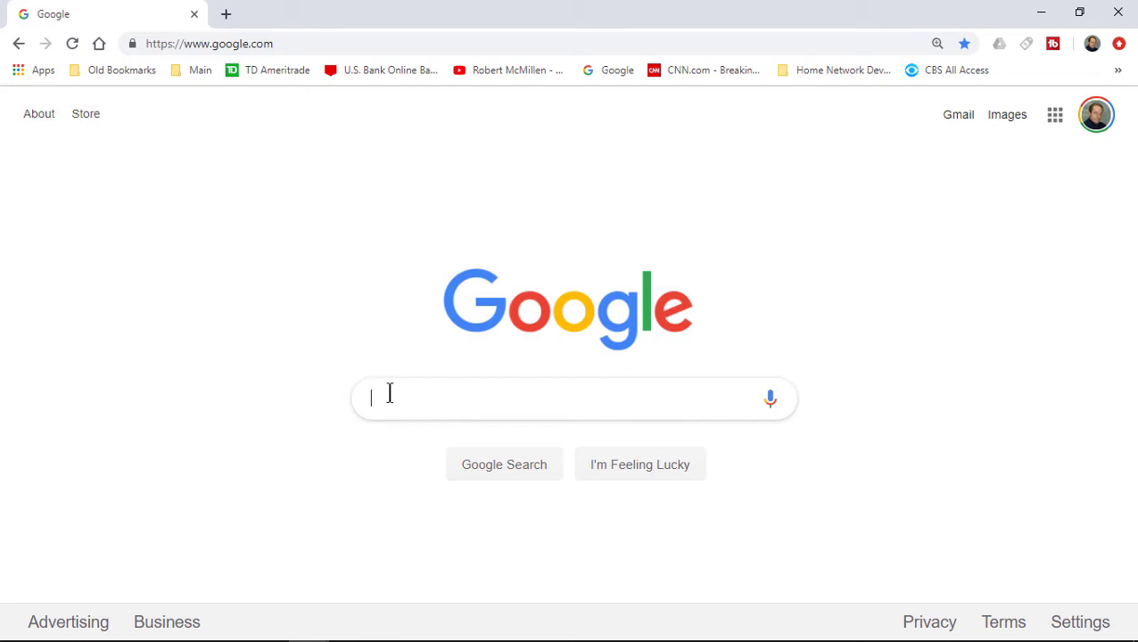
Search Google for "windows evaluation" and open the Microsoft Evaluation Center result
text(windows ev)
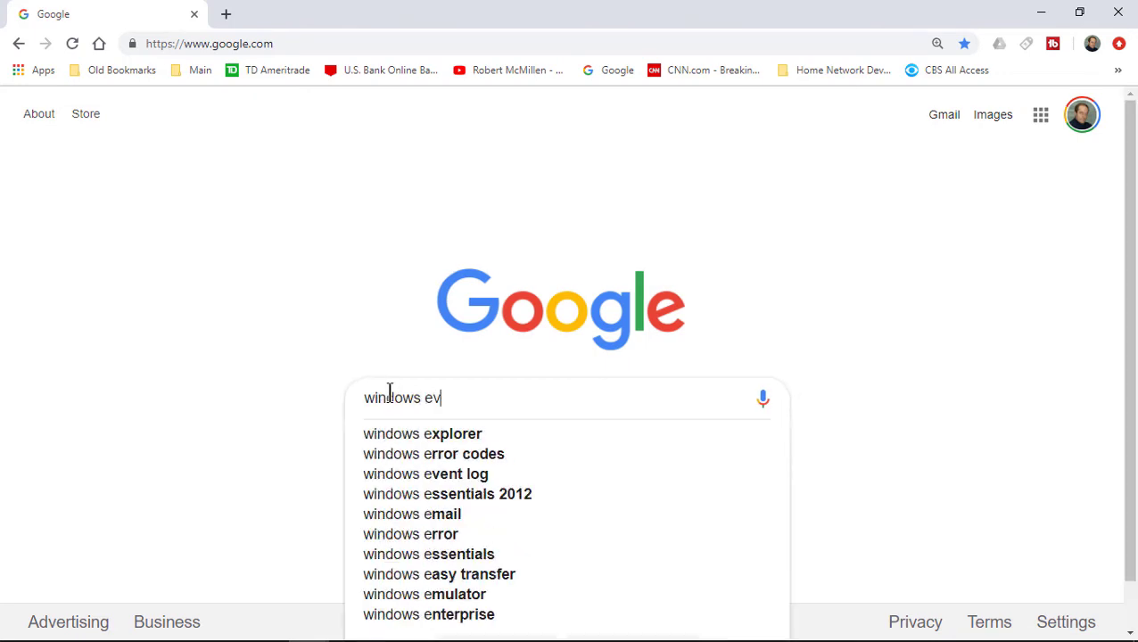
text(al)
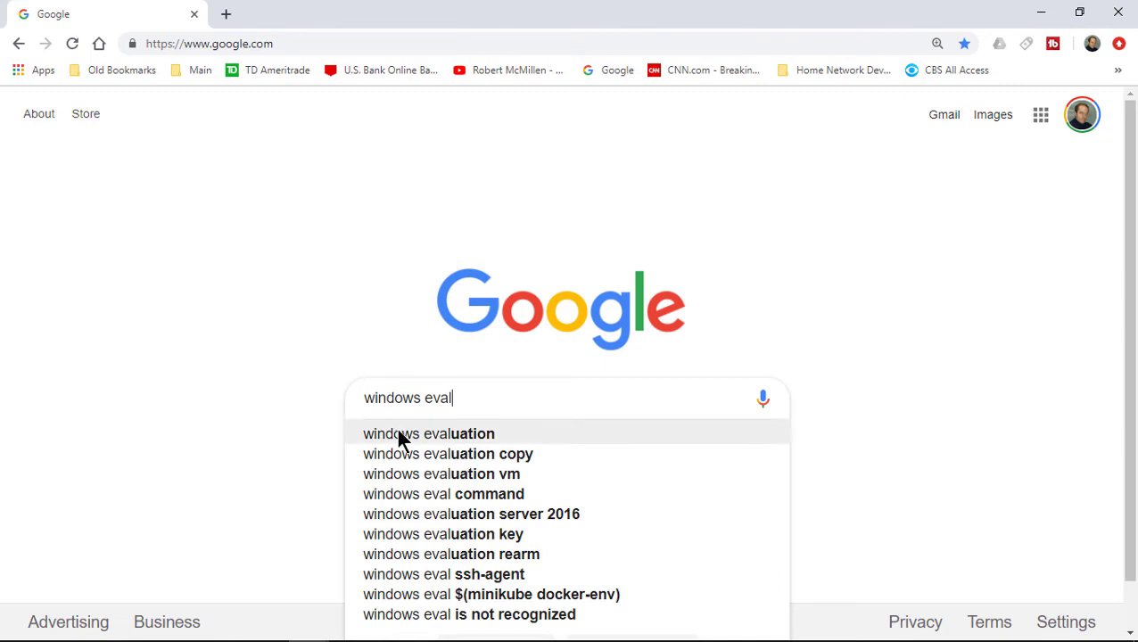
click(399, 435)
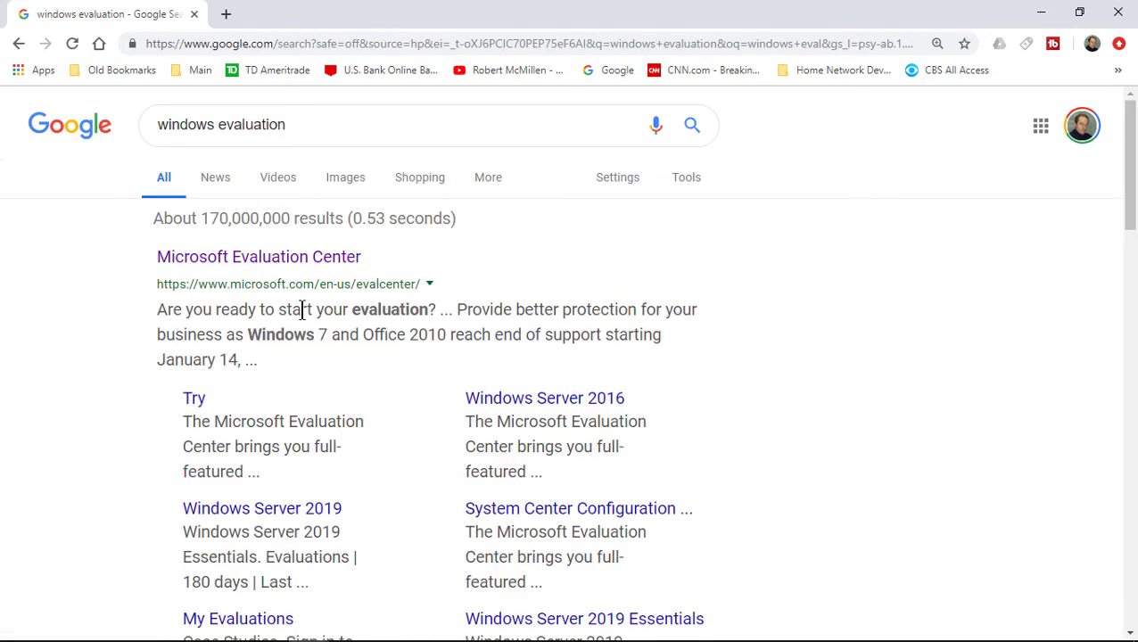
click(321, 261)
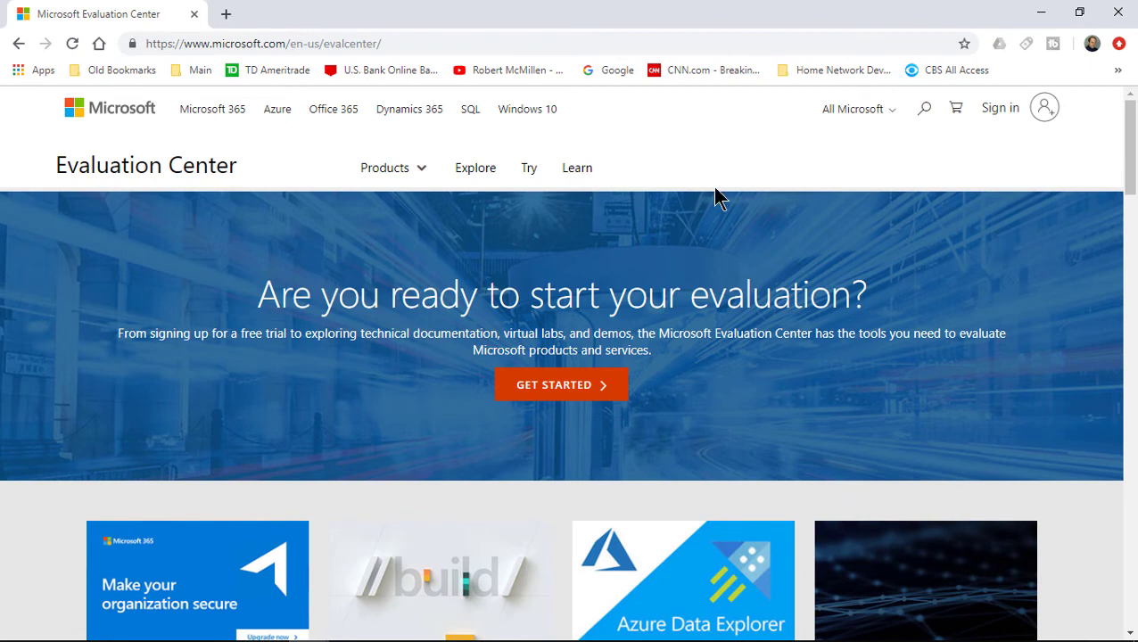
Search the Evaluation Center for "windows 10 enterprise" and open the Windows 10 Enterprise 90-day evaluation
click(925, 114)
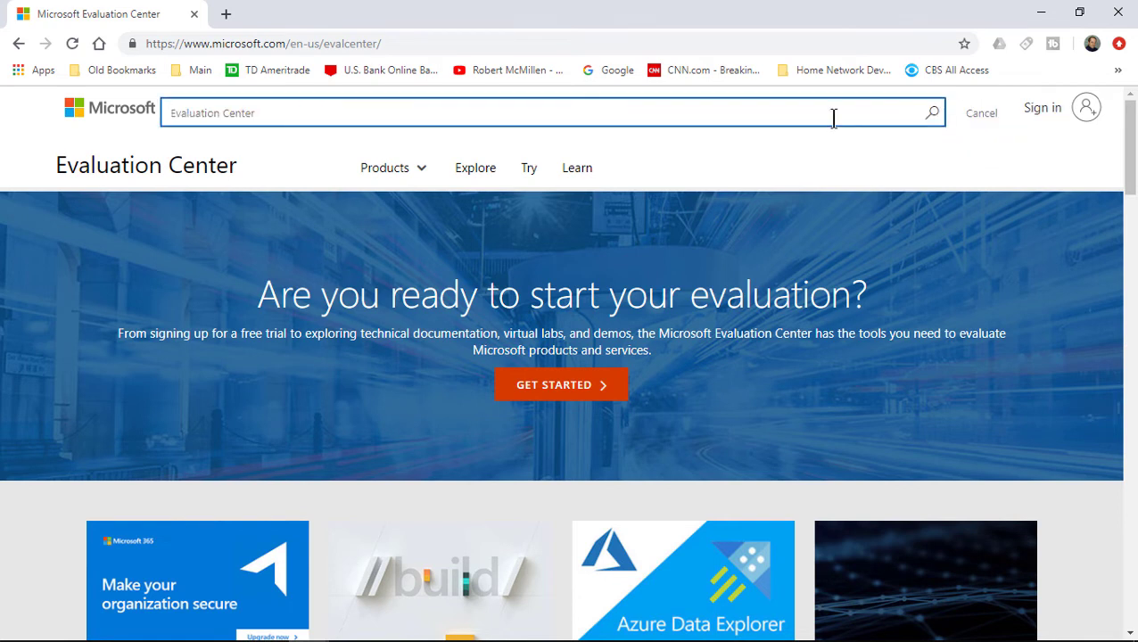
text(windows 10 ente)
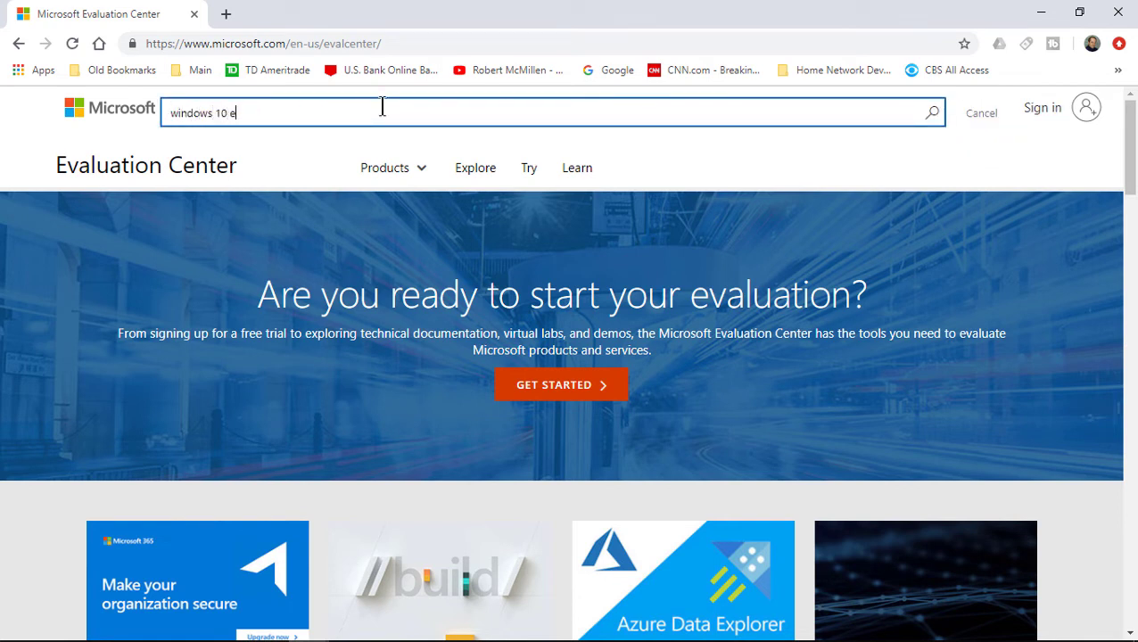
text(rprise)
key(Return)
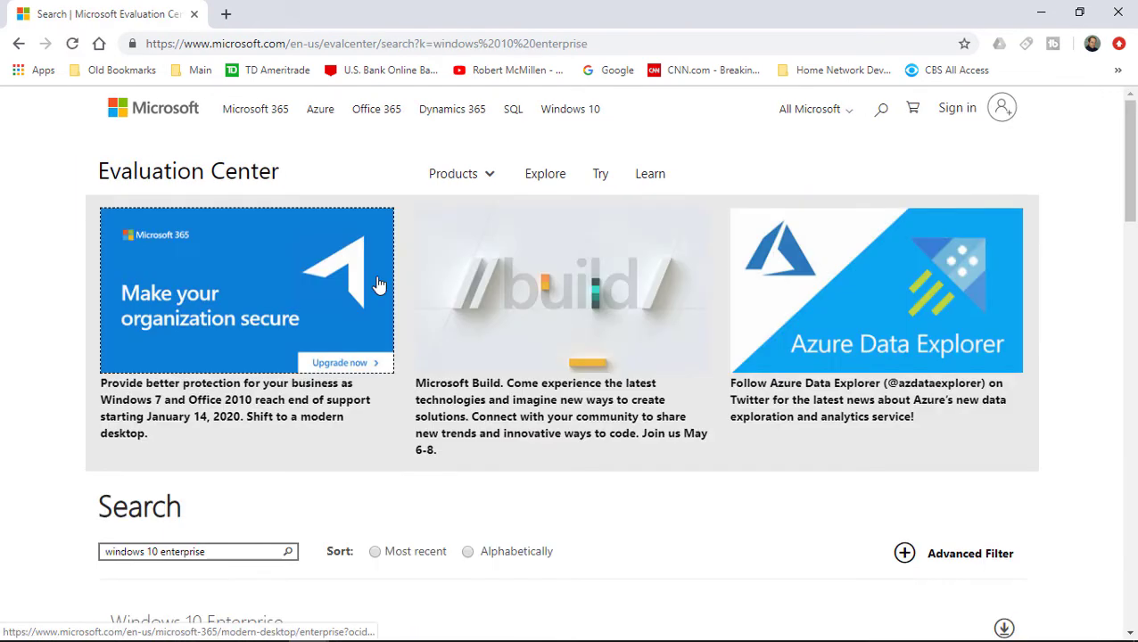
scroll(378, 295, down, 3)
scroll(378, 283, down, 1)
click(375, 287)
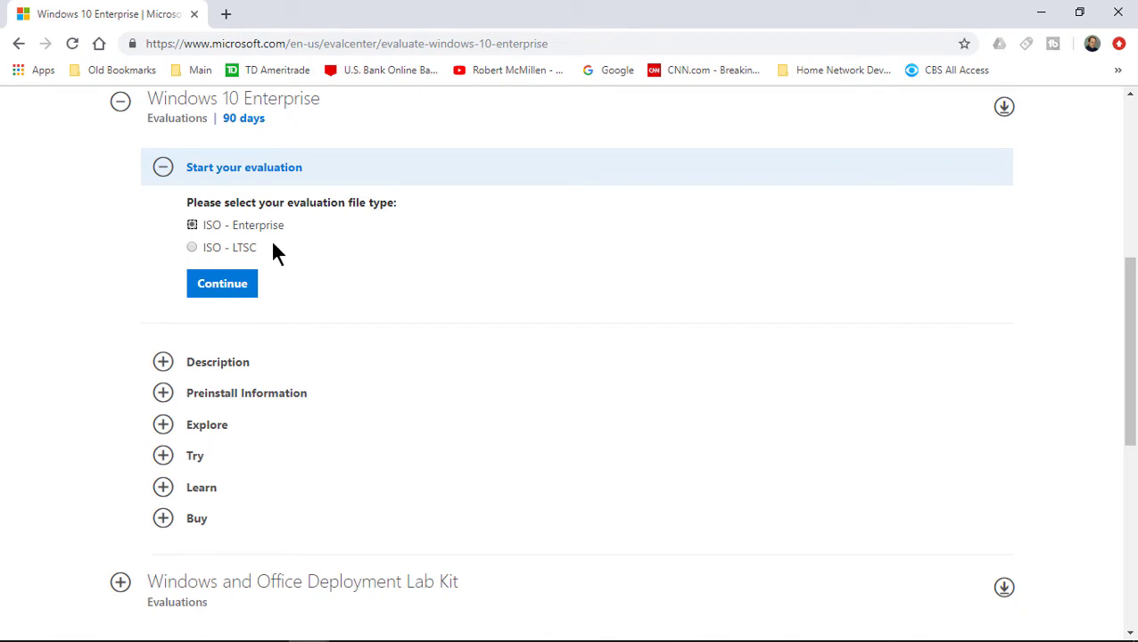
Continue with the ISO - Enterprise file type and submit the registration form with contact details, company size 25-49 and country United States
click(233, 289)
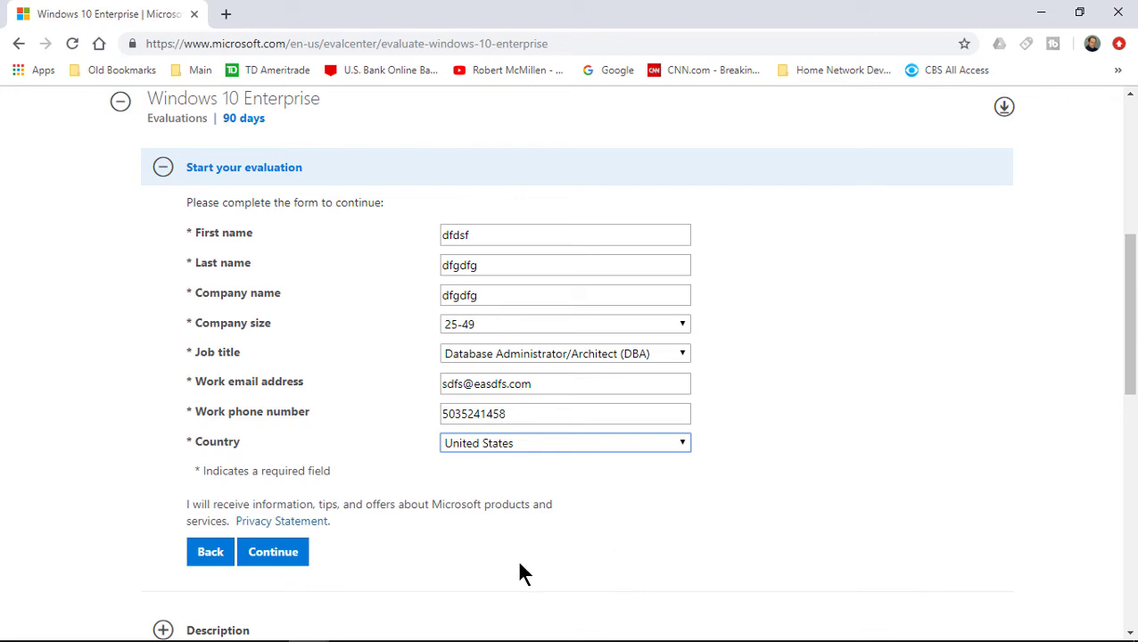
click(264, 554)
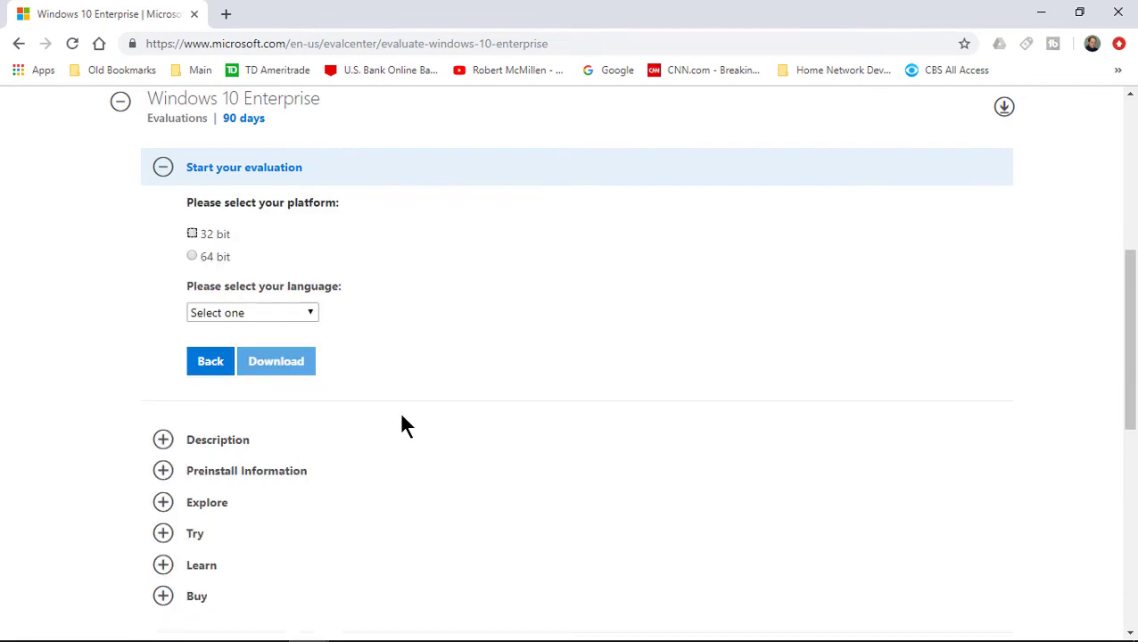
Choose the 64 bit platform and English for the Windows 10 Enterprise evaluation and start its download
click(192, 257)
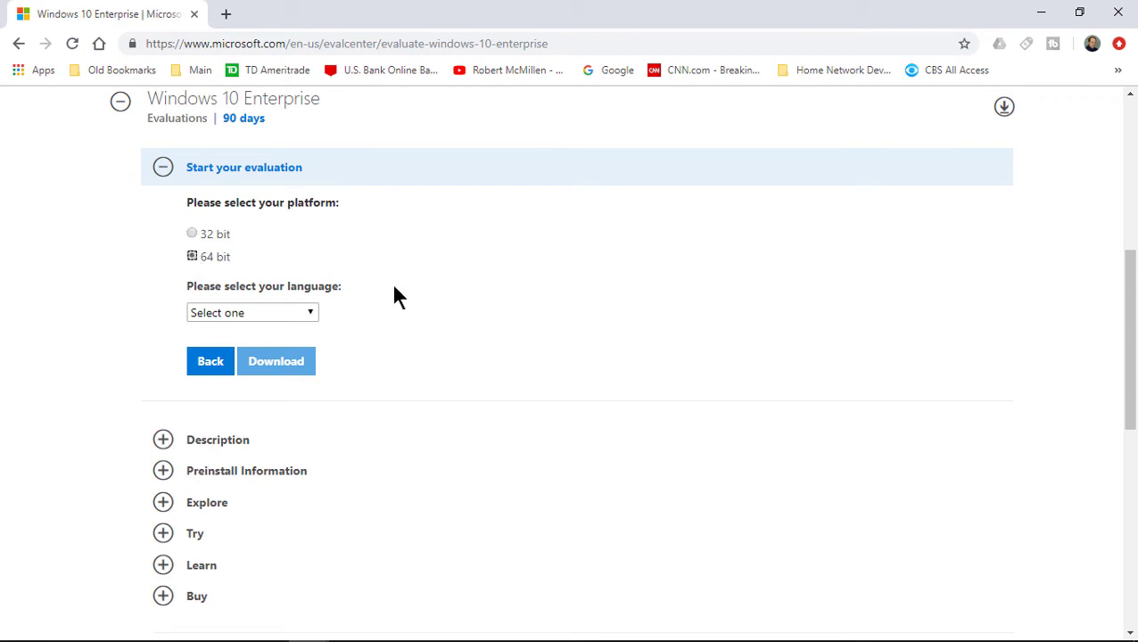
click(311, 313)
click(294, 381)
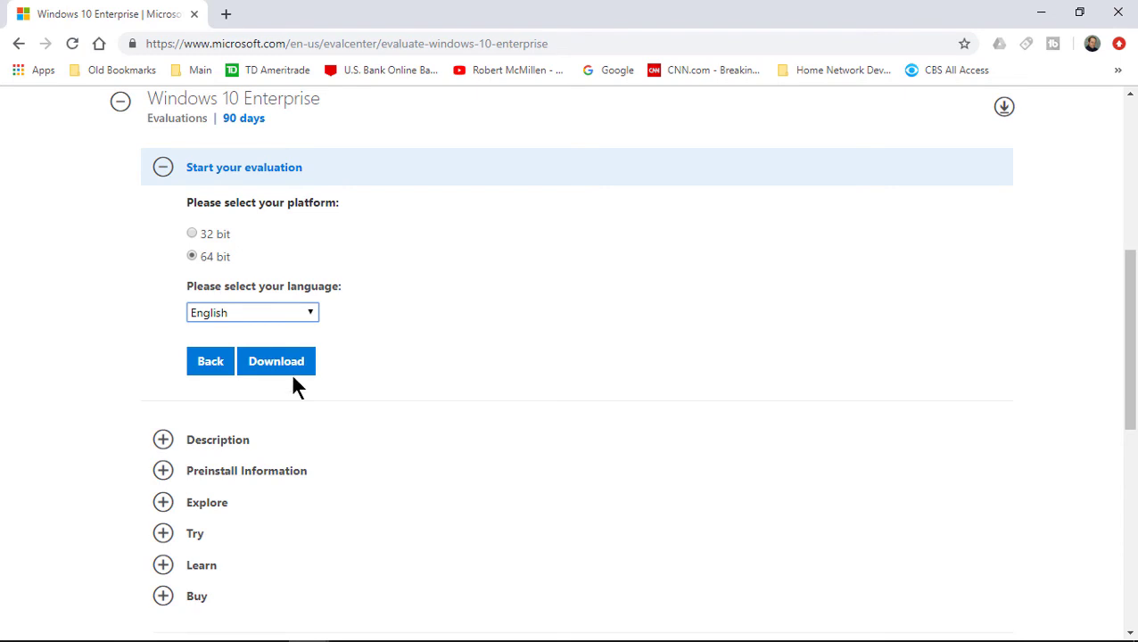
click(293, 363)
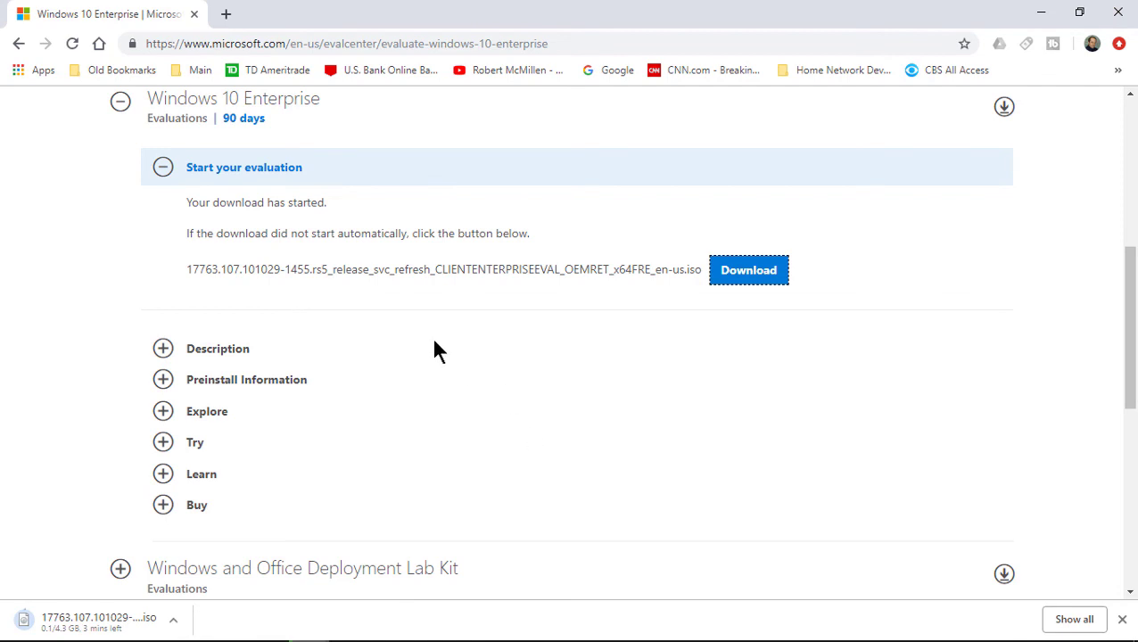
Search the Evaluation Center for "windows server 2016" and open the Windows Server 2016 180-day evaluation
scroll(375, 267, up, 5)
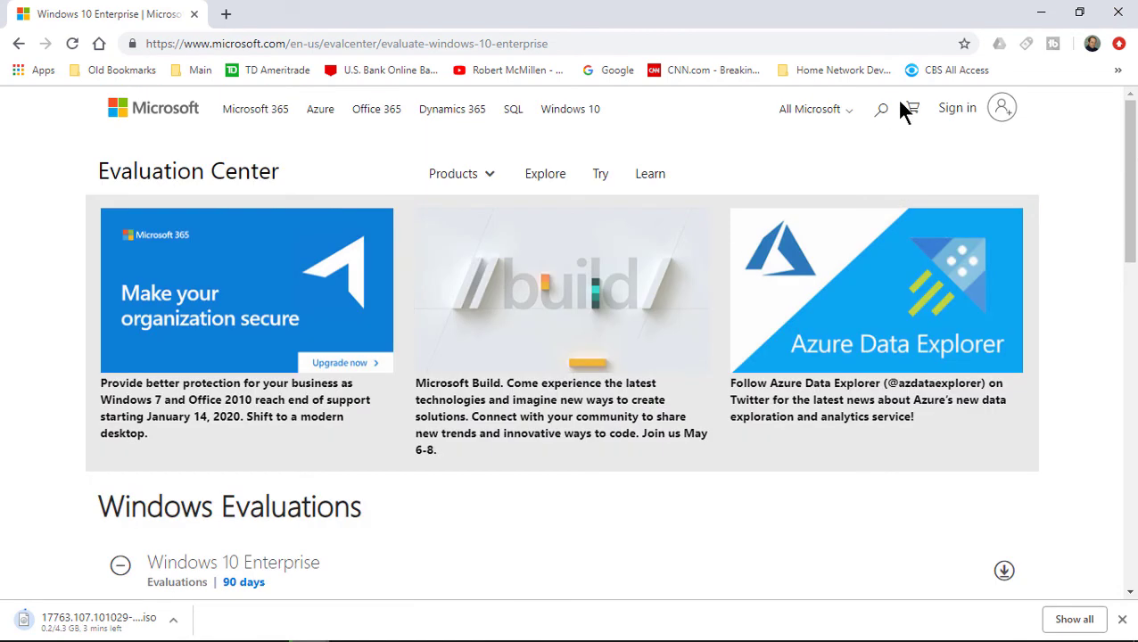
click(886, 112)
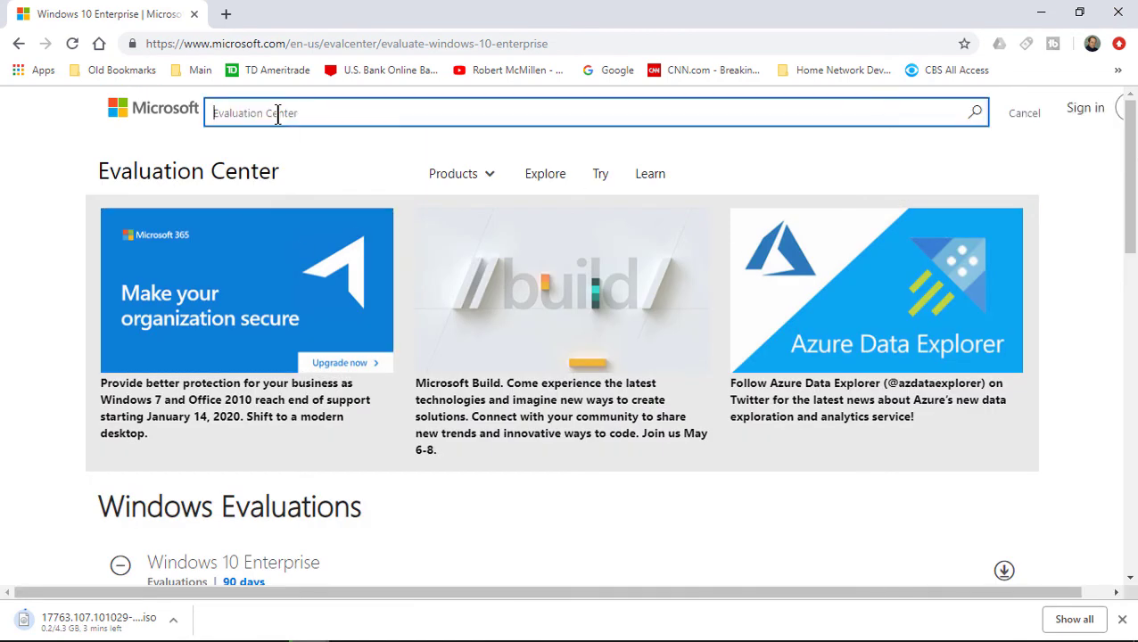
text(windows server 201)
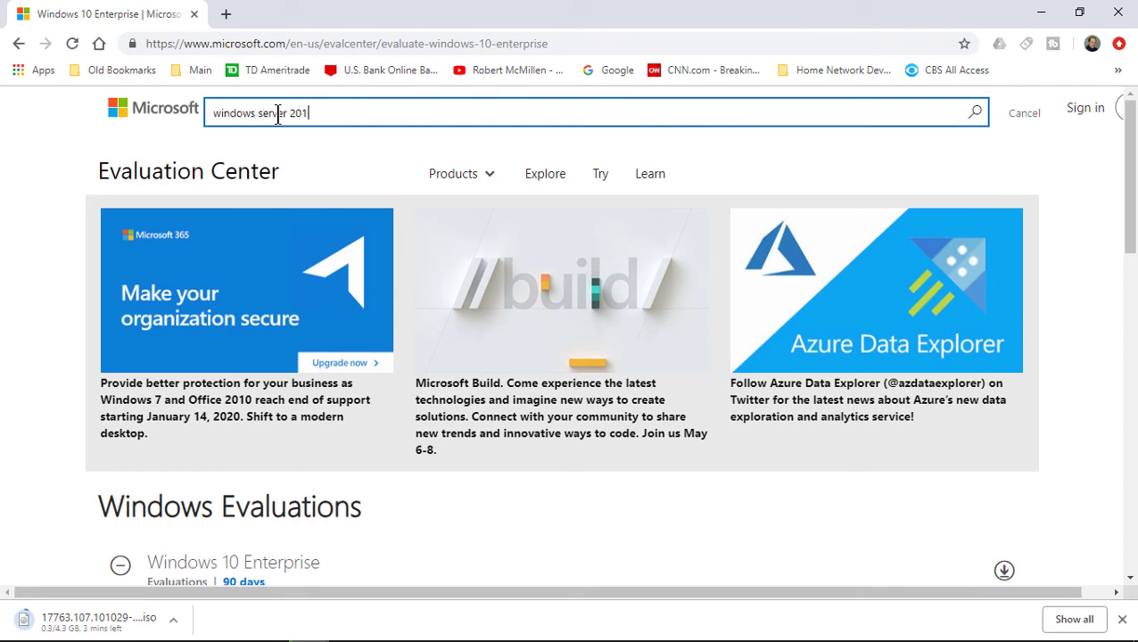
text(6)
key(Return)
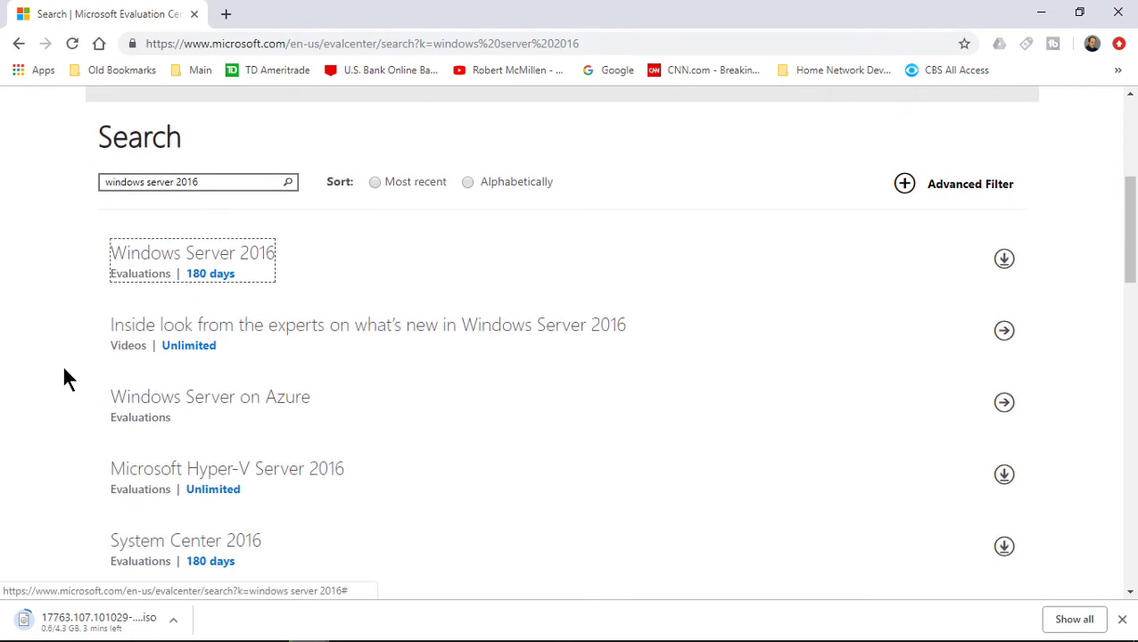
click(211, 278)
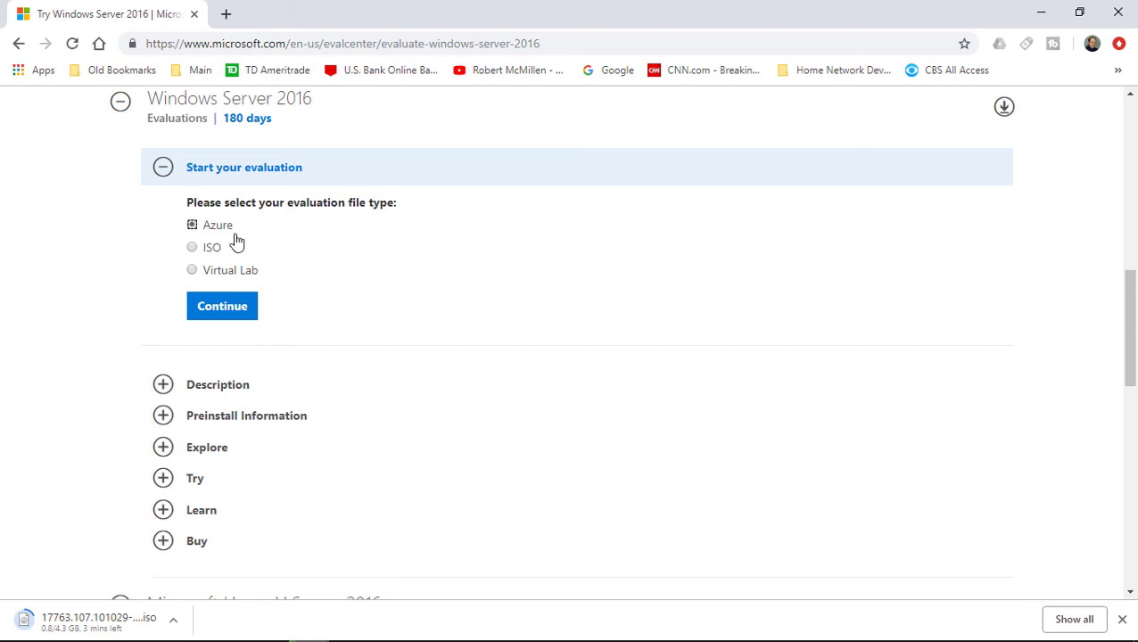
Select the ISO file type and submit the registration form with contact details, company size 10-24 and country United States
click(211, 249)
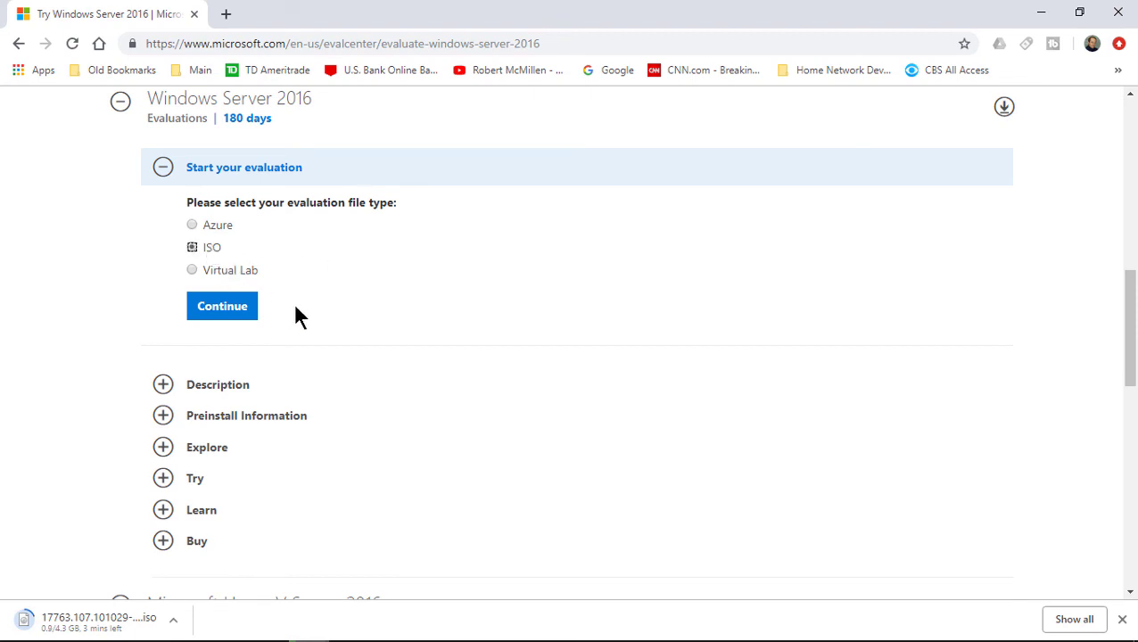
click(222, 305)
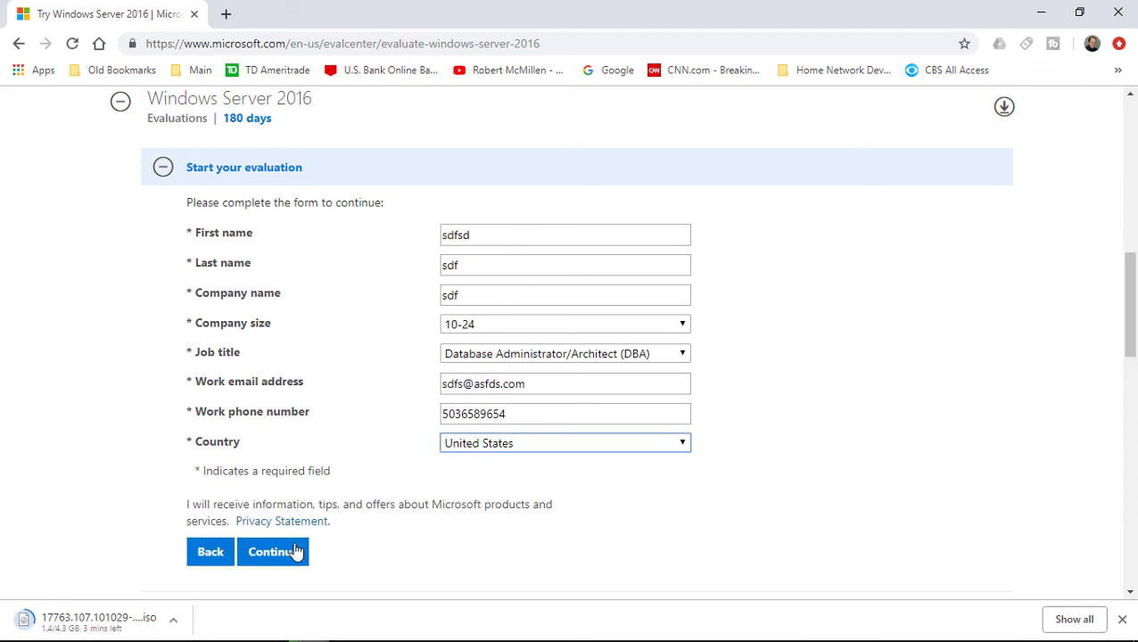
click(287, 554)
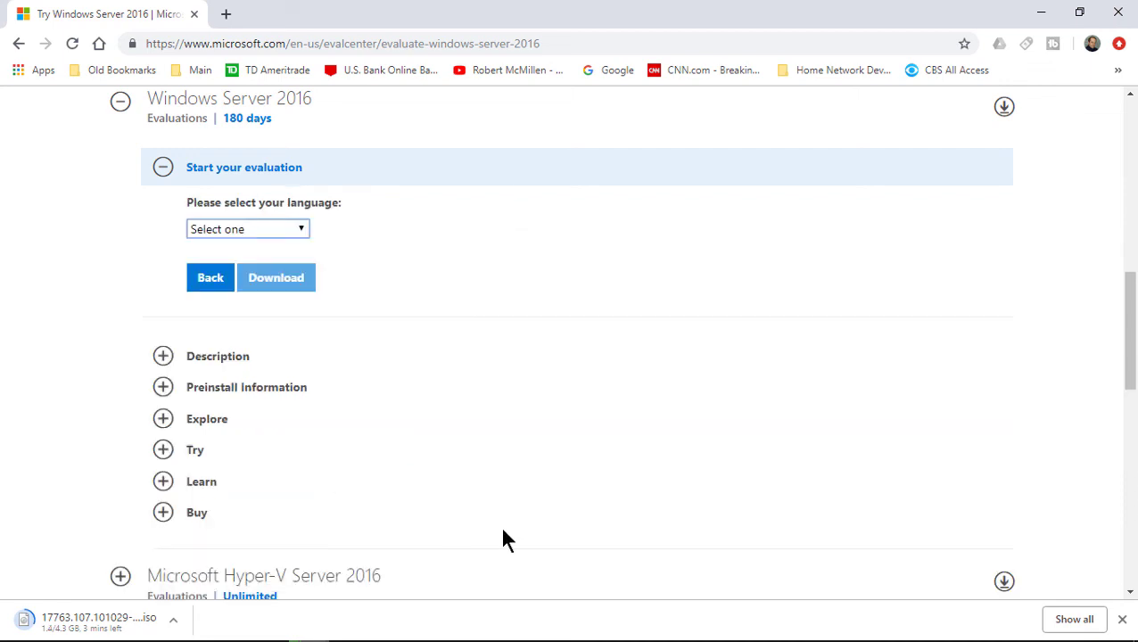
Choose English as the Windows Server 2016 evaluation language and start the ISO download
scroll(546, 431, up, 1)
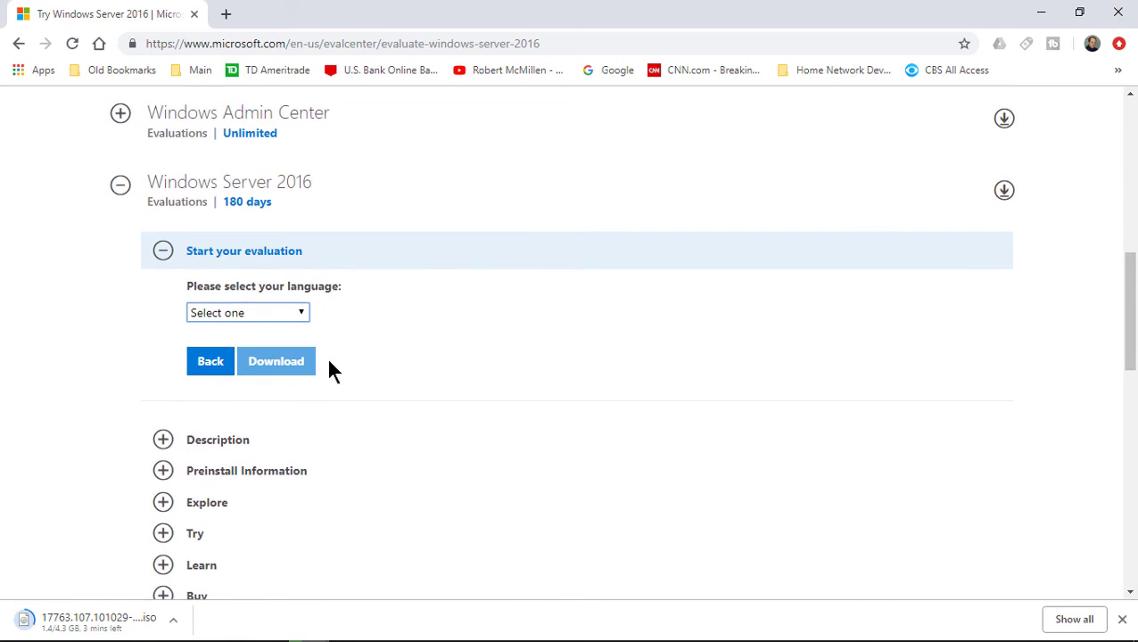
click(302, 317)
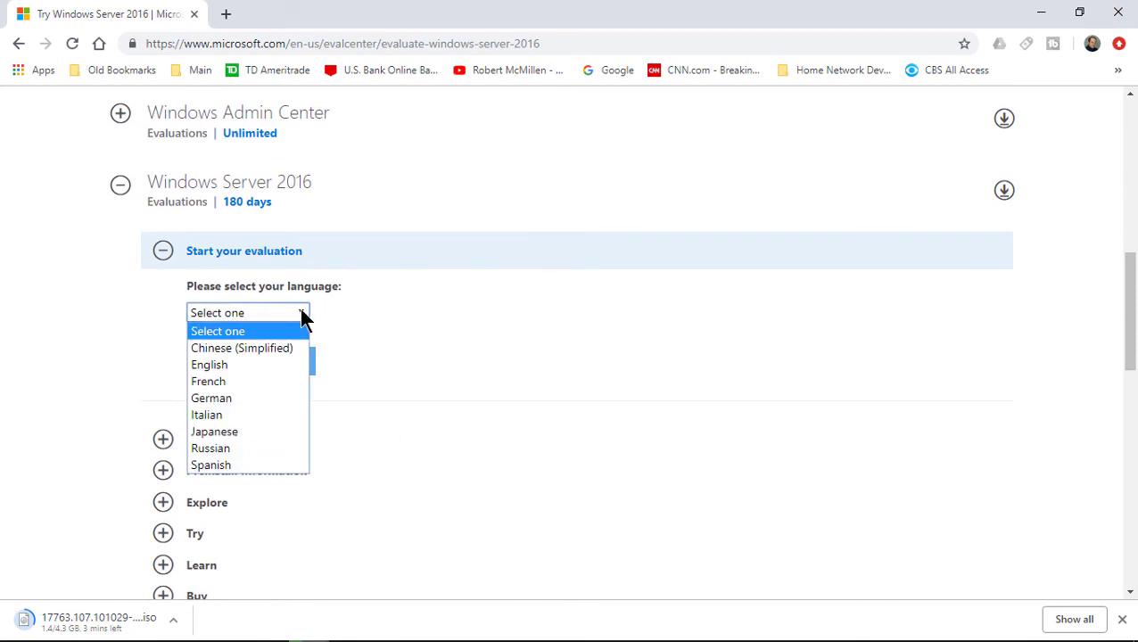
click(277, 364)
click(279, 373)
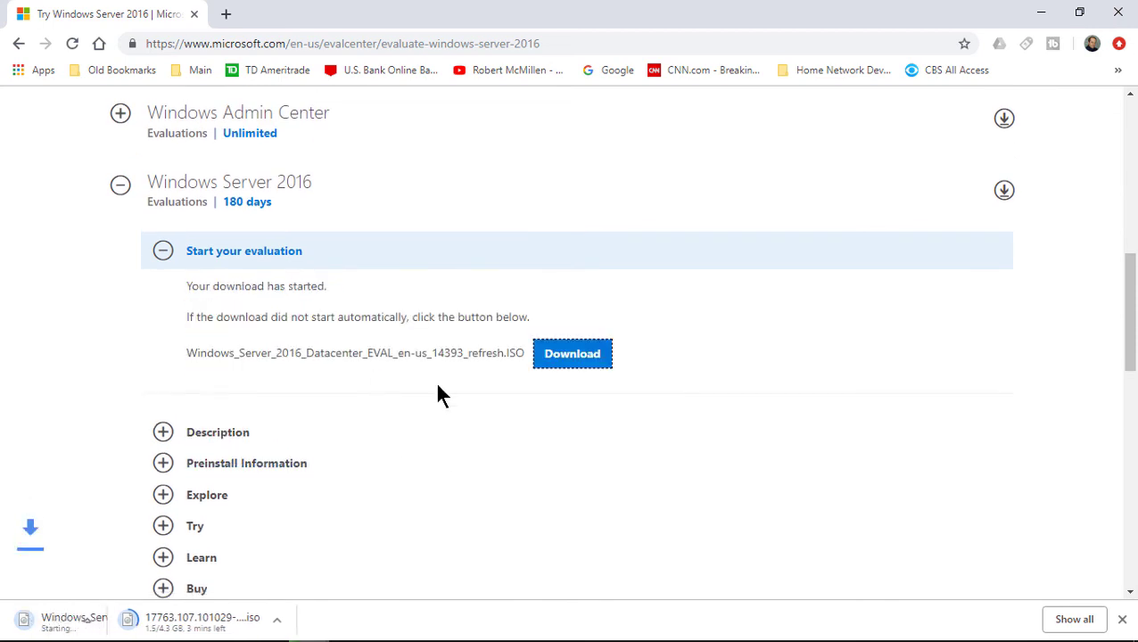